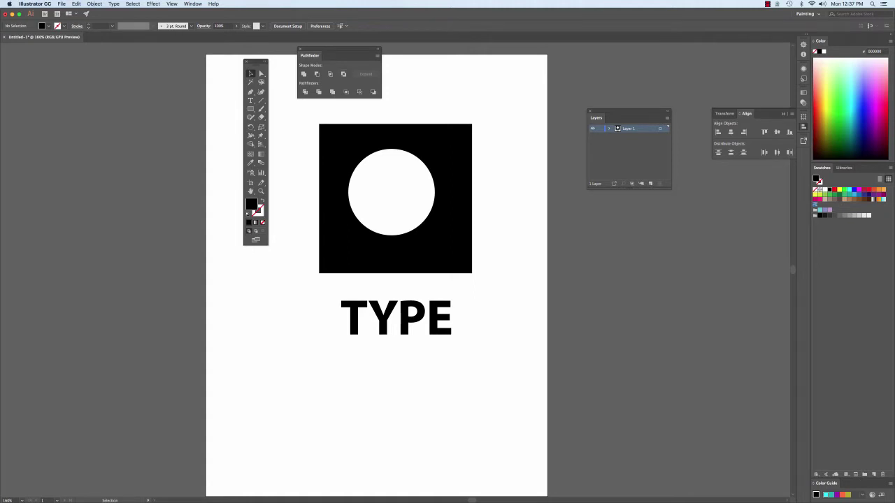
Move the Pathfinder panel beside the Layers panel, clear of the artwork, and close the Window menu.
drag(335, 55, 522, 96)
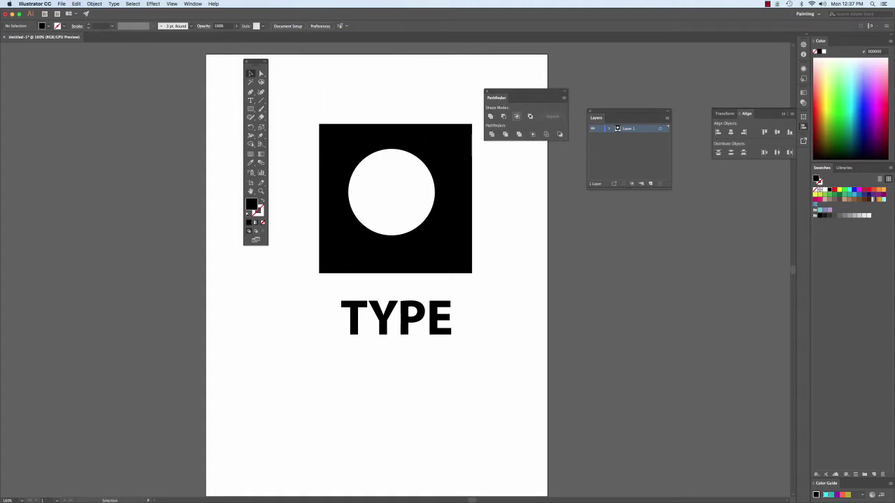
click(193, 3)
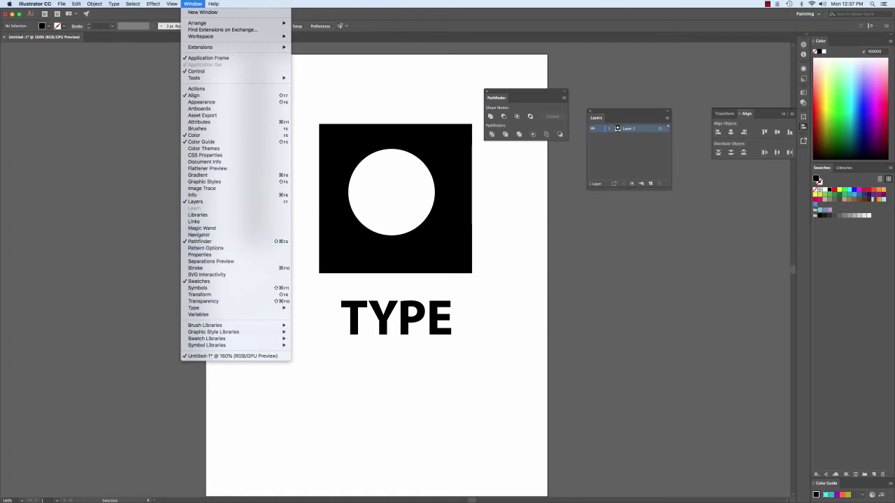
click(322, 78)
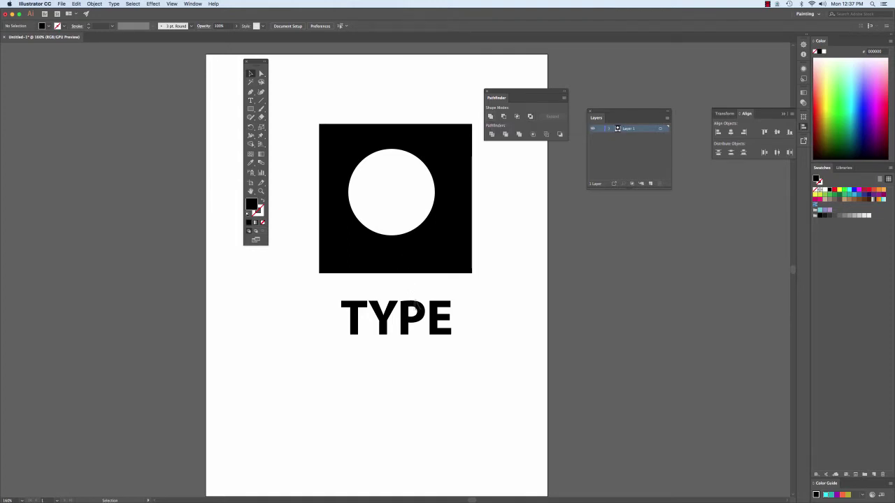
click(416, 309)
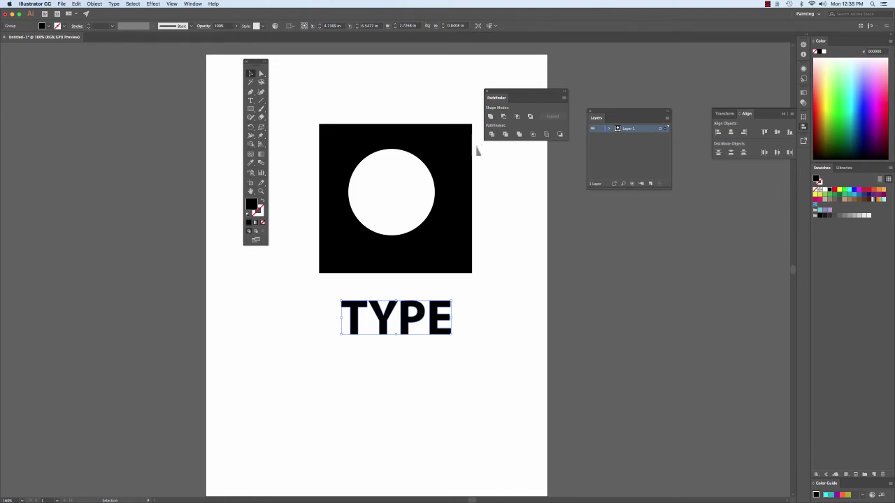
click(489, 182)
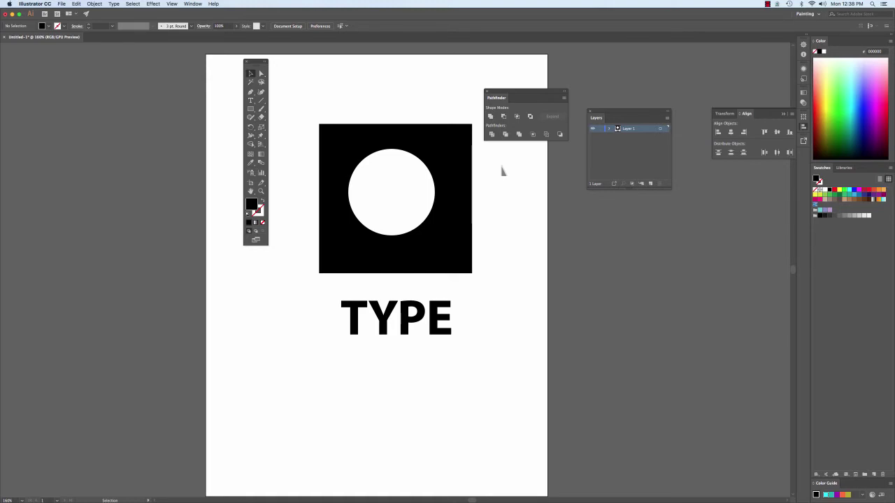
click(402, 191)
Move the white circle up-left so it overlaps the square's top-left corner.
drag(402, 192, 337, 139)
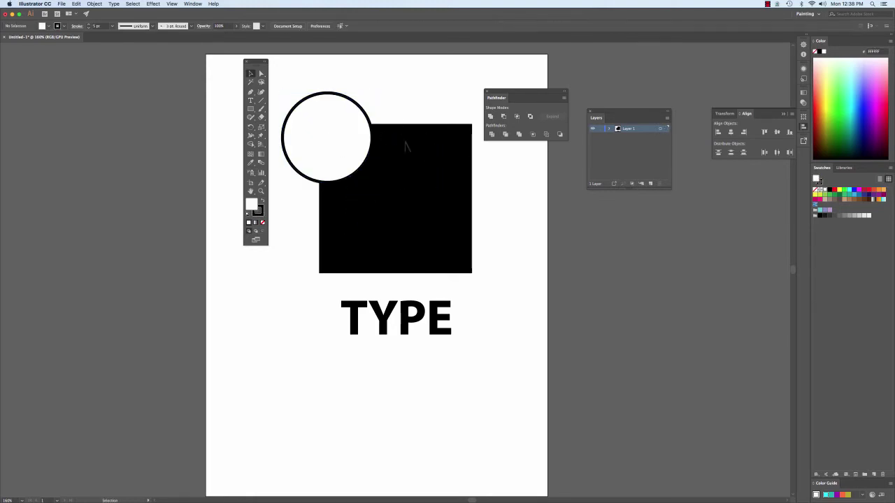
click(420, 175)
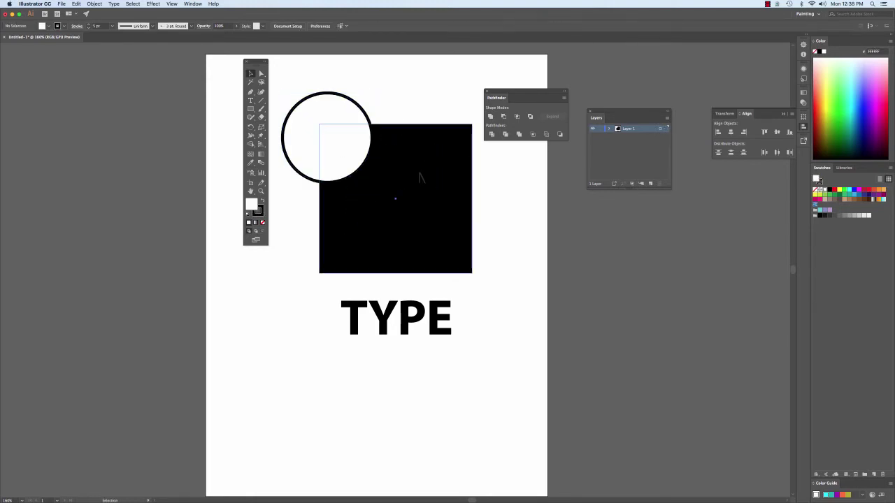
click(320, 102)
click(389, 93)
Select the circle and square, merge them with Pathfinder Unite, then undo the merge.
drag(337, 78, 430, 176)
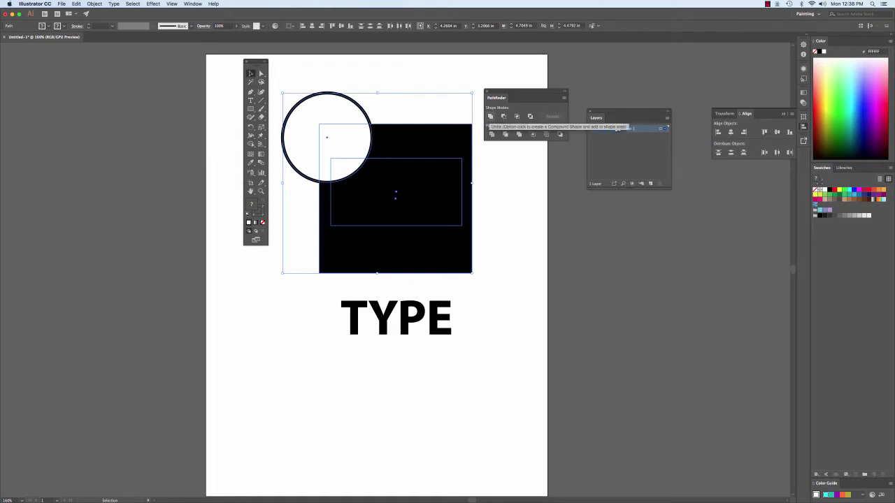
click(490, 116)
click(442, 86)
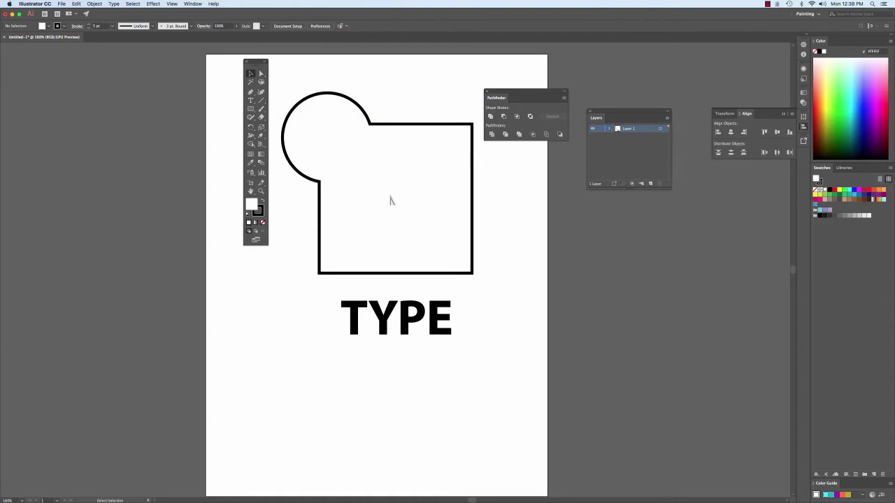
key(super+z)
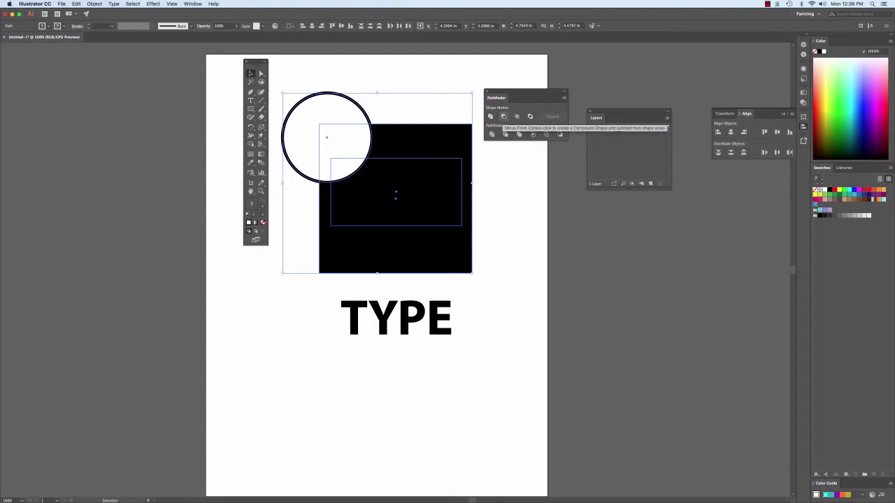
Move the white circle back to the centre of the black square.
click(413, 78)
click(332, 128)
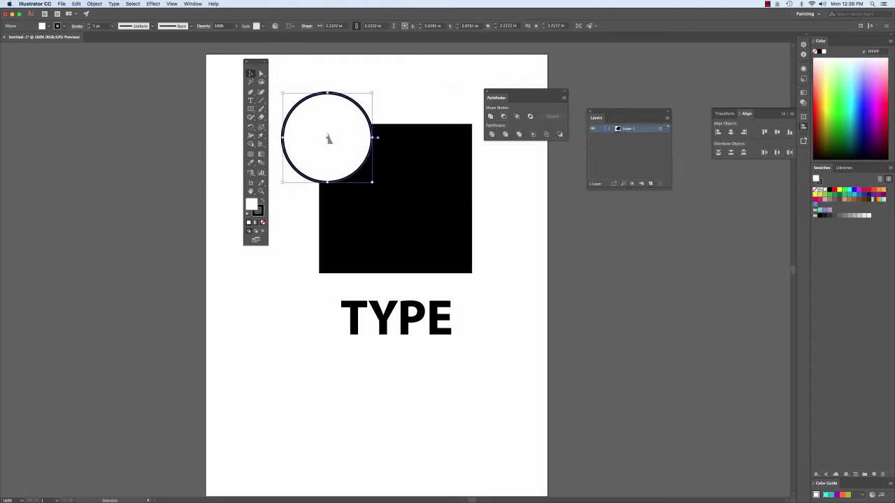
drag(329, 139, 397, 198)
Punch the circle out of the square with Minus Front, shift the result left, then undo.
click(486, 192)
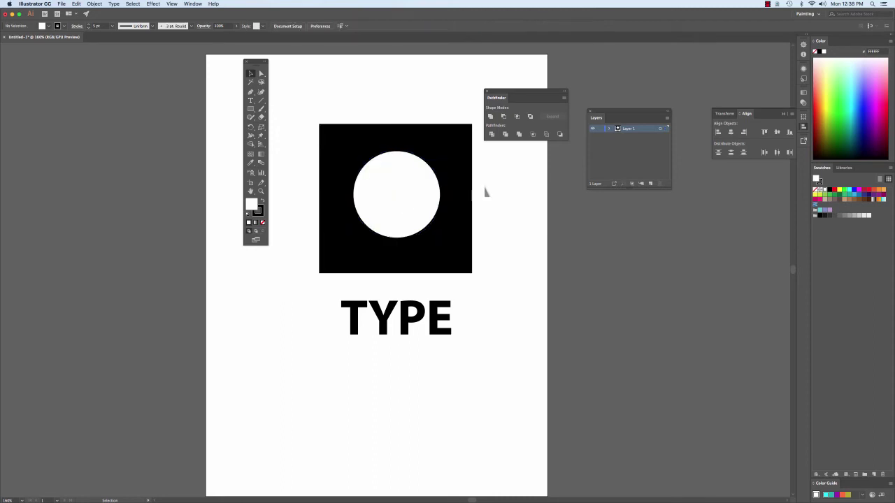
click(390, 173)
shift+click(436, 142)
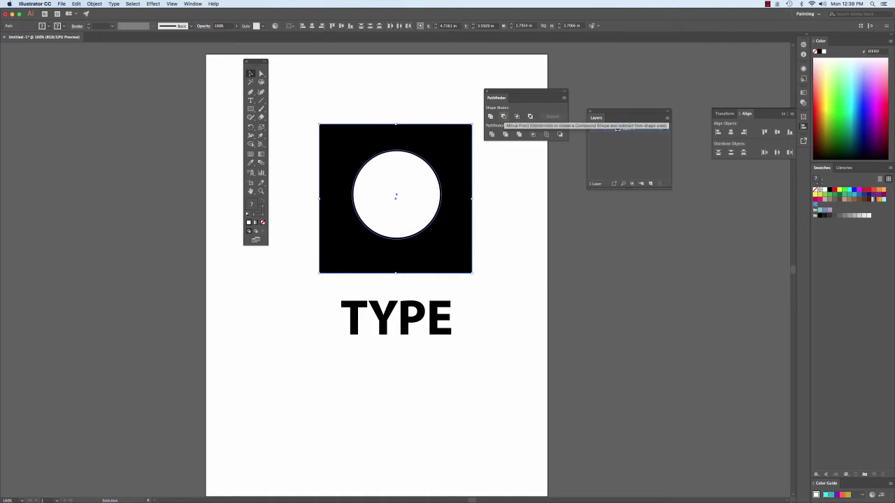
click(503, 116)
click(523, 202)
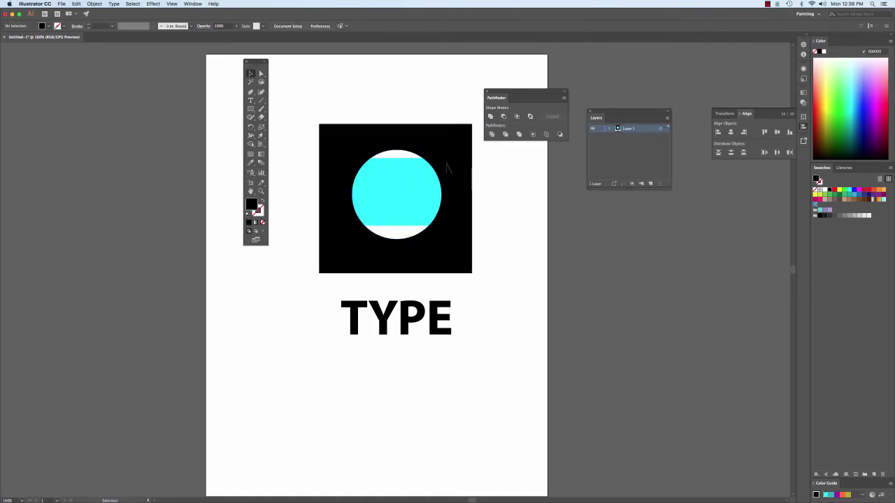
drag(435, 151, 400, 148)
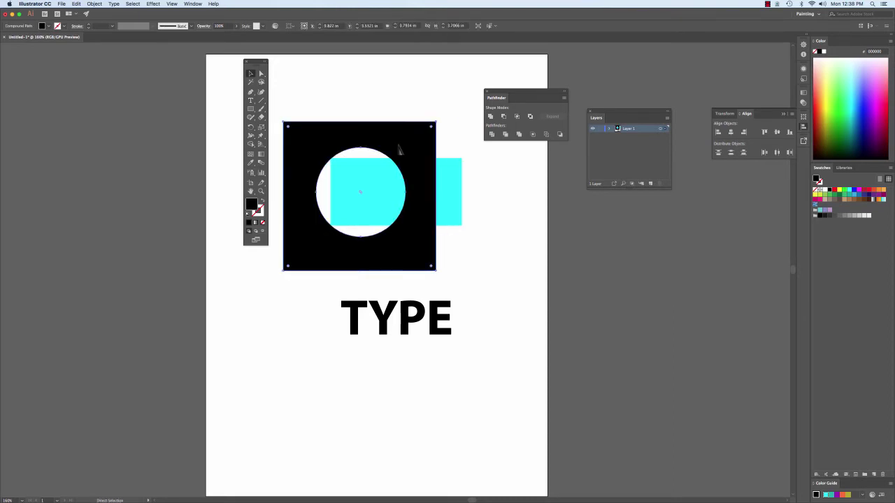
key(super+z)
key(super+z)
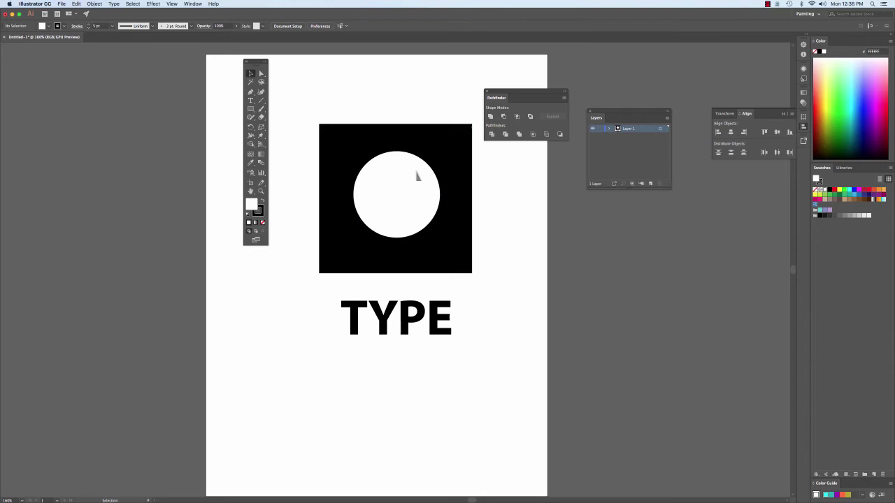
Move the circle over the square's top-left corner and select both shapes.
click(419, 173)
drag(423, 173, 363, 121)
shift+click(434, 152)
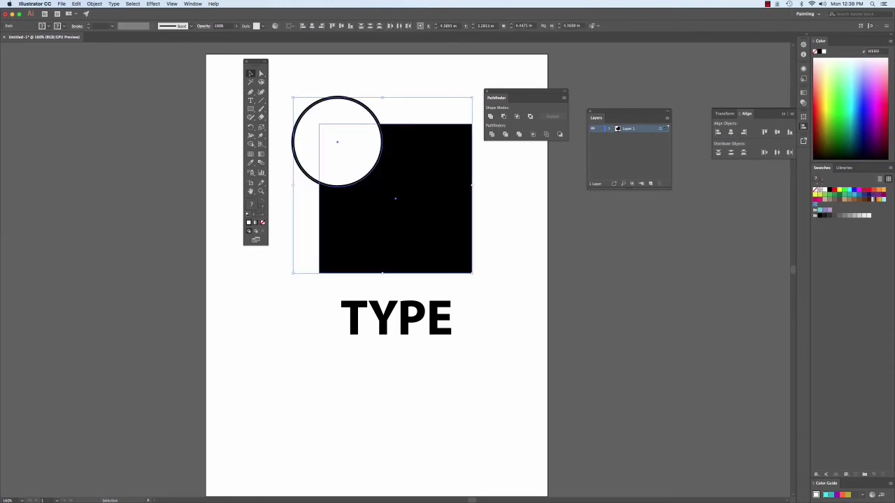
Apply Pathfinder Intersect to keep only the overlap, undoing it twice.
click(516, 116)
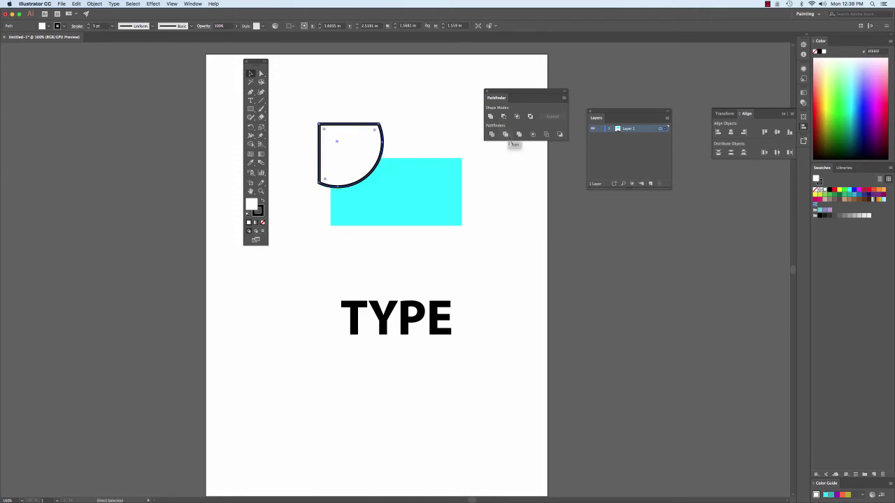
key(super+z)
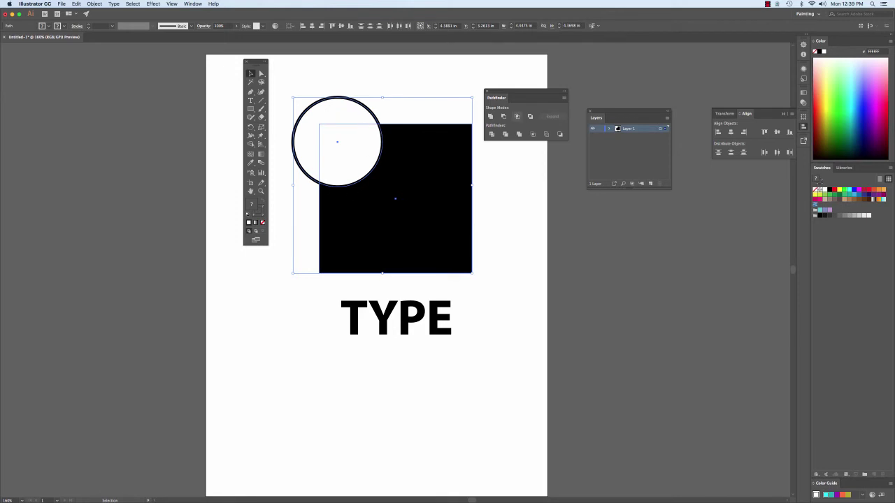
click(517, 116)
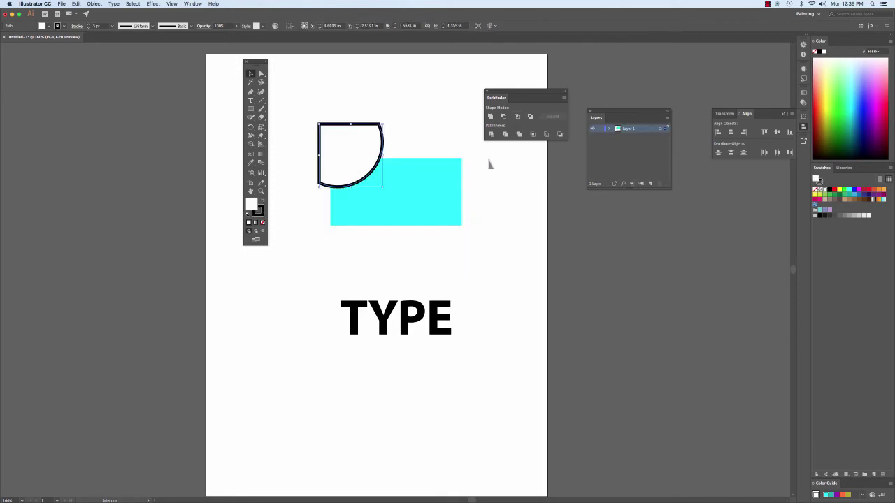
key(a)
key(super+z)
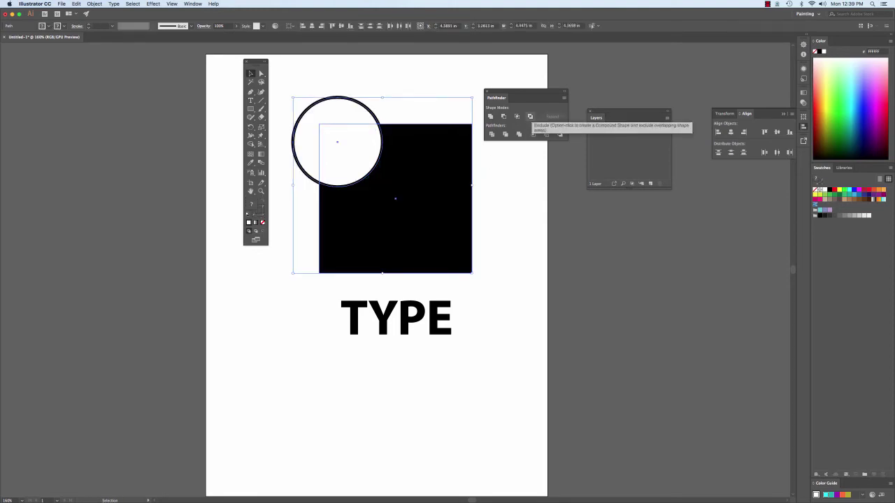
Undo once more, then select and deselect the circle-and-square group.
key(super+z)
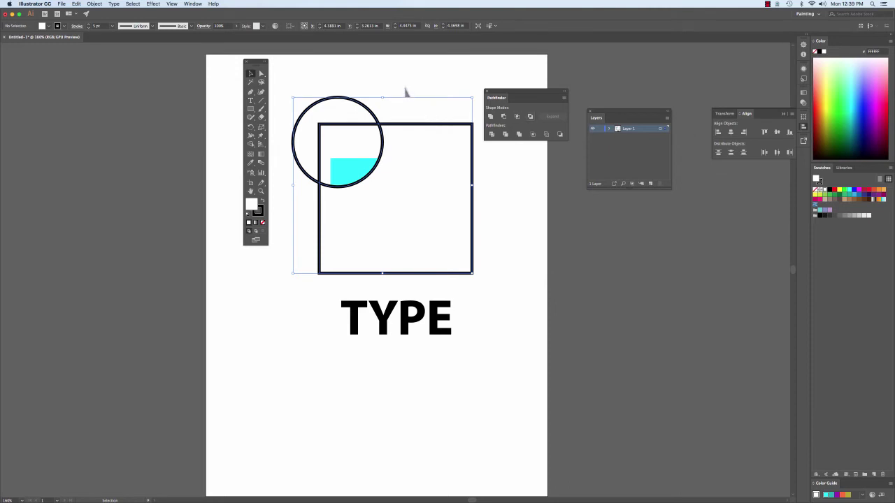
click(406, 92)
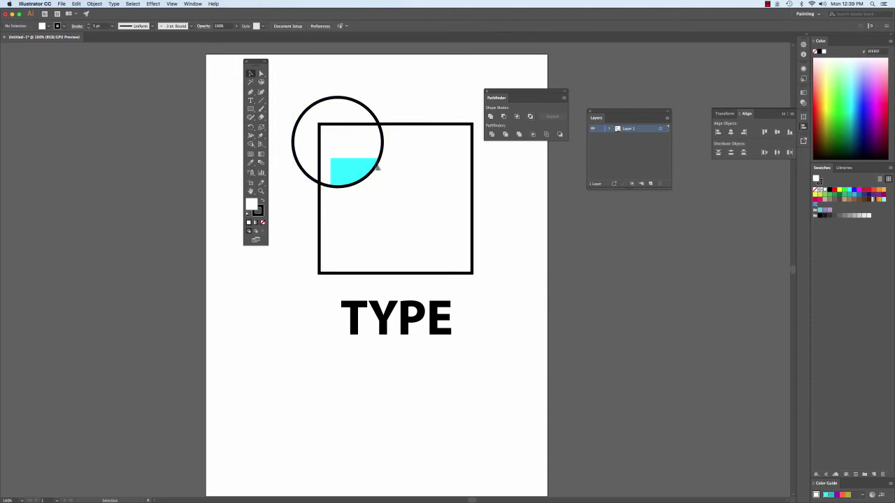
click(413, 175)
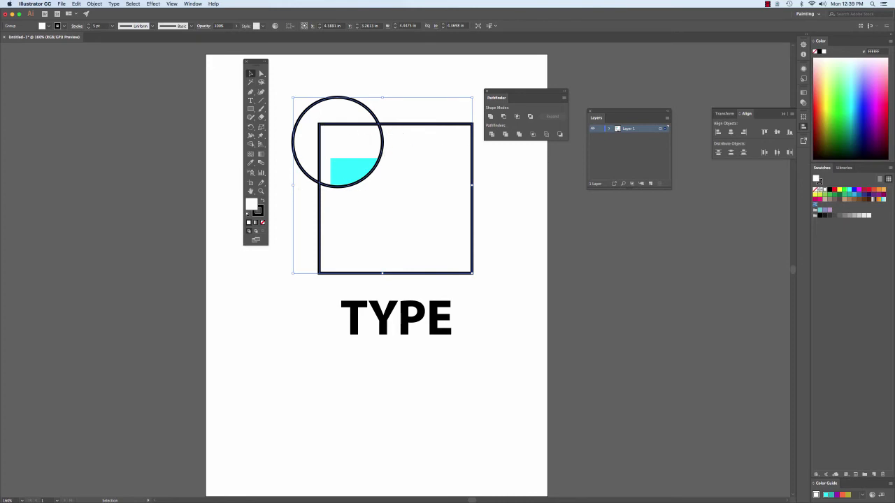
click(529, 180)
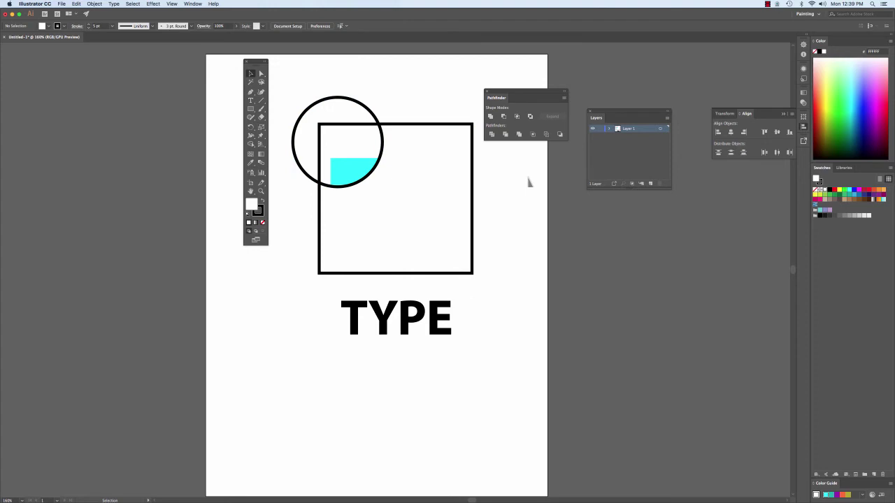
click(407, 169)
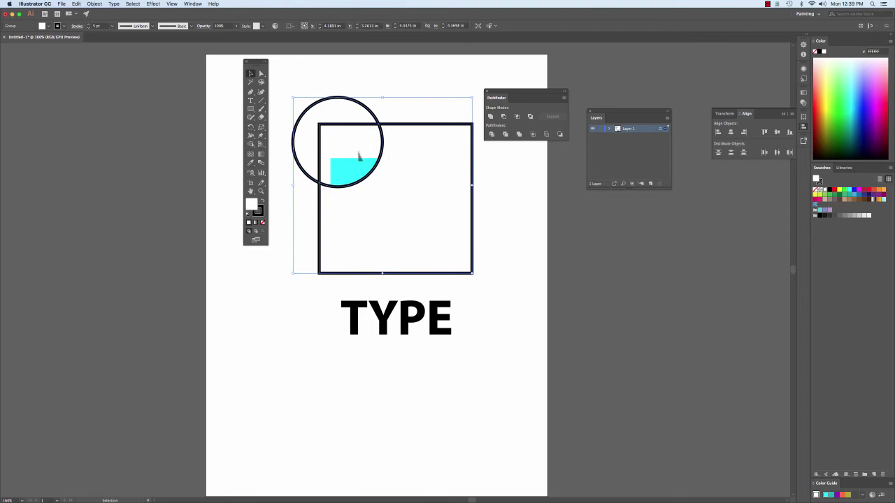
click(321, 80)
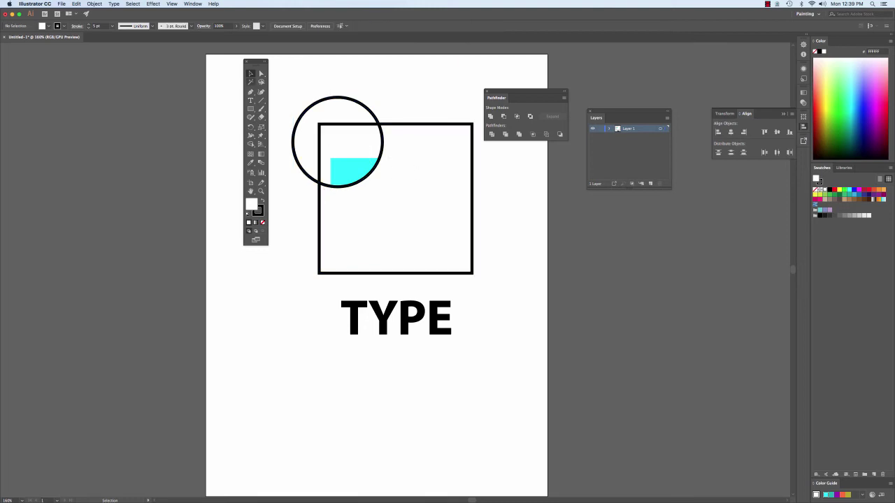
With Direct Selection, fill the circle red and the square crimson, then undo the fills.
key(a)
click(413, 204)
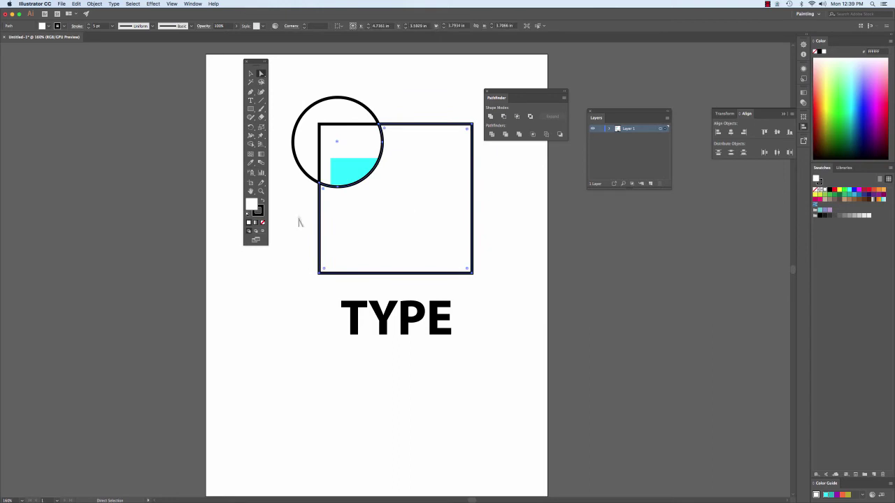
click(308, 162)
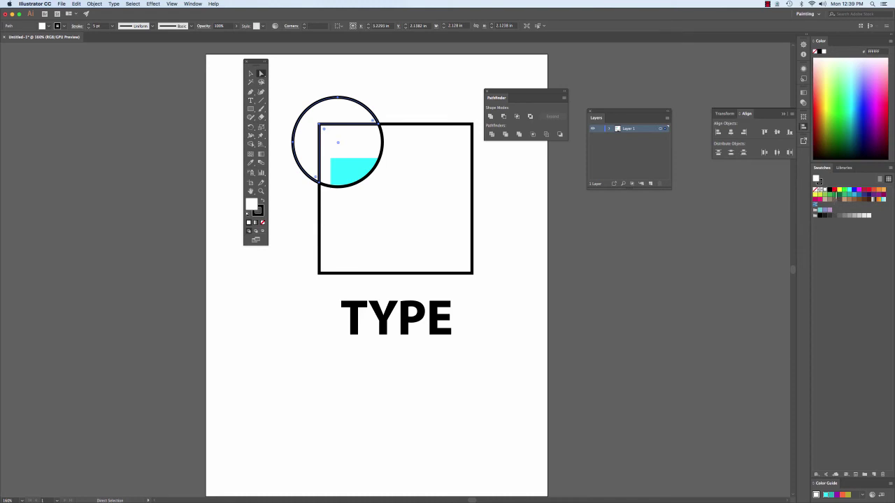
click(833, 190)
click(459, 167)
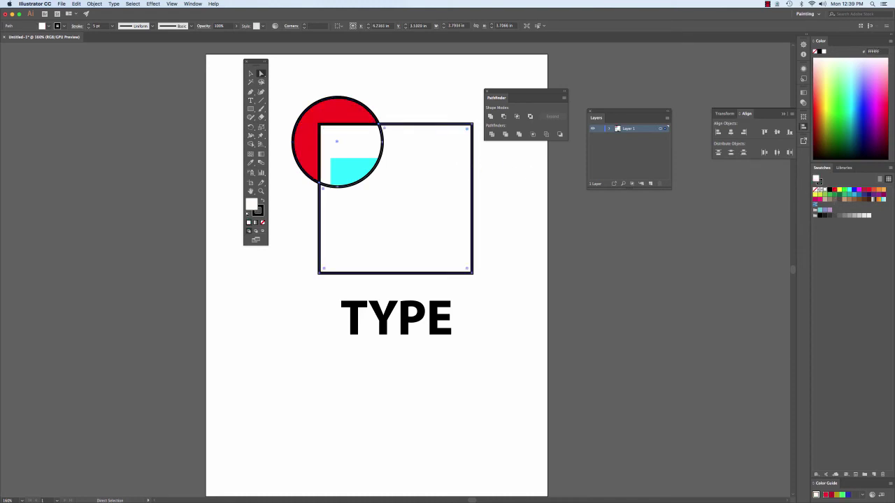
click(860, 189)
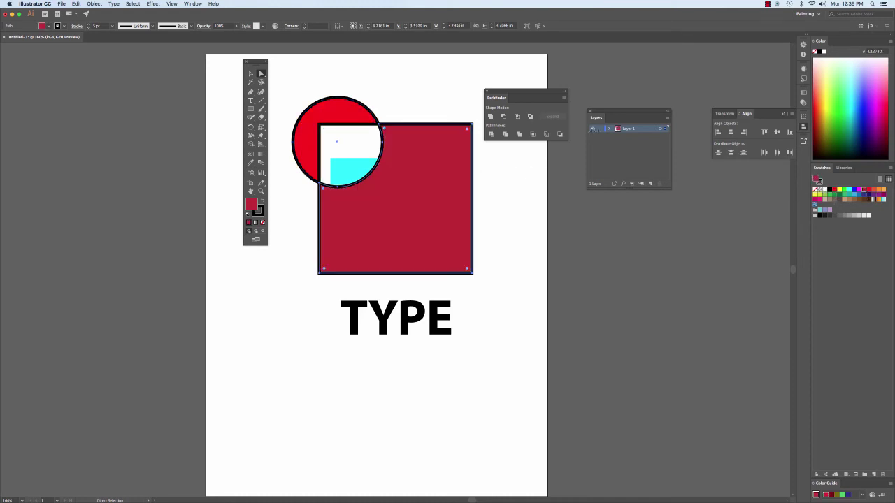
click(438, 89)
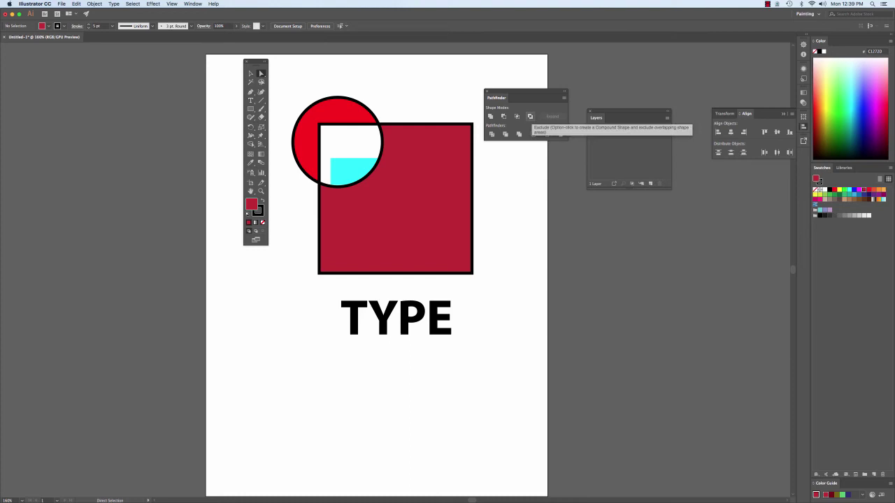
key(super+z)
key(super+z)
key(super+z)
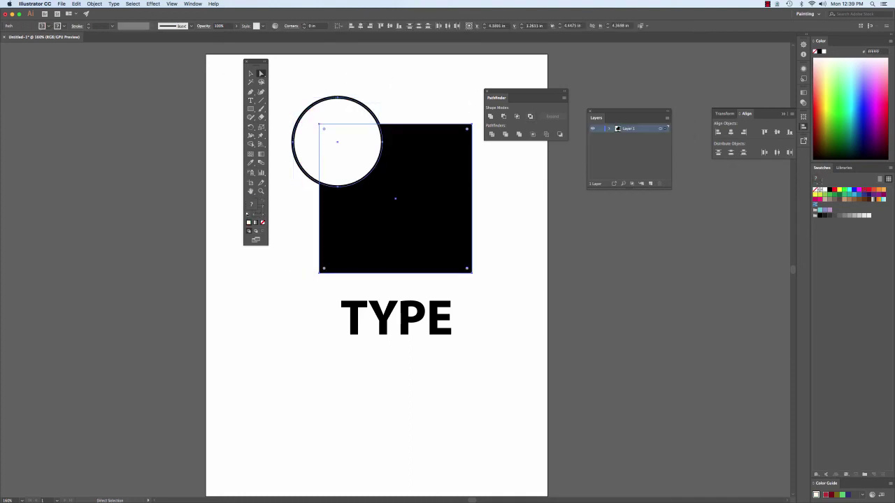
Color the TYPE text magenta and move it onto the lower part of the square.
click(250, 72)
click(411, 102)
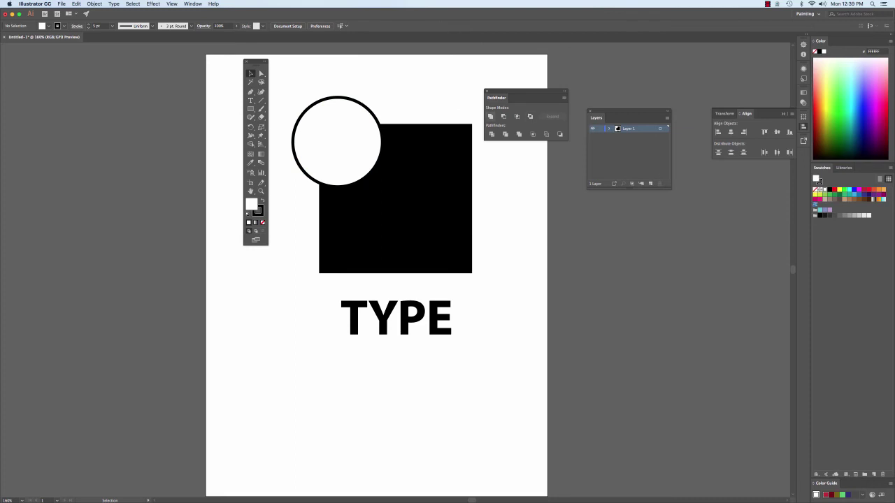
click(422, 315)
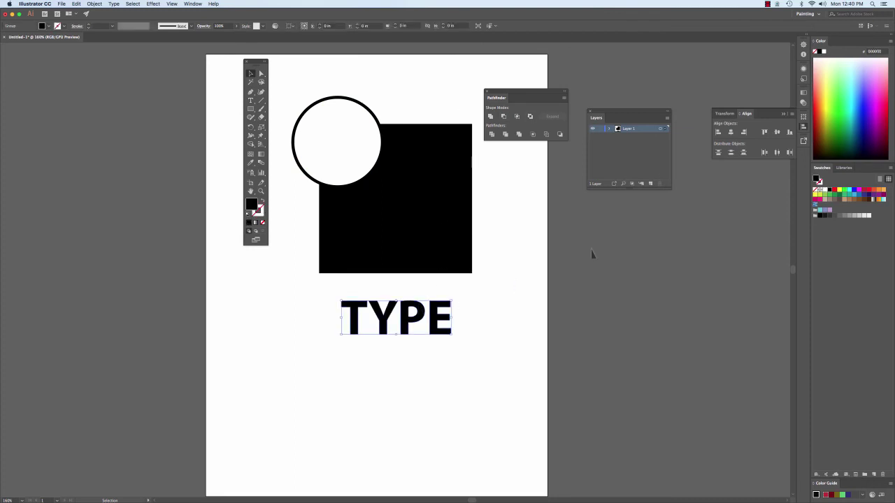
click(859, 190)
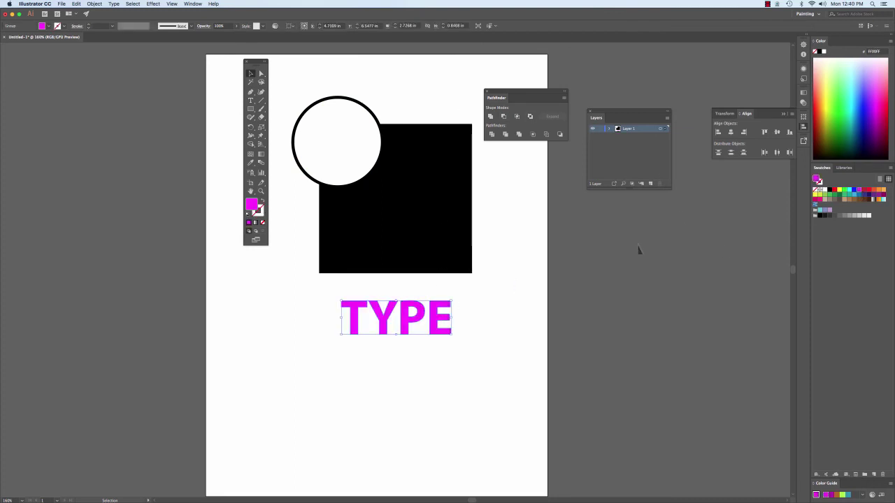
drag(437, 335, 441, 263)
click(482, 232)
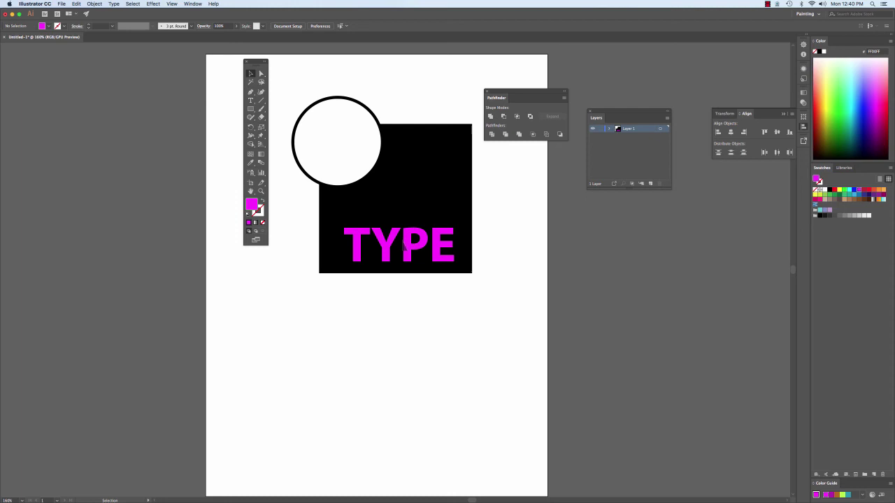
Reposition the TYPE text so it overhangs the square's bottom edge.
drag(406, 257, 399, 252)
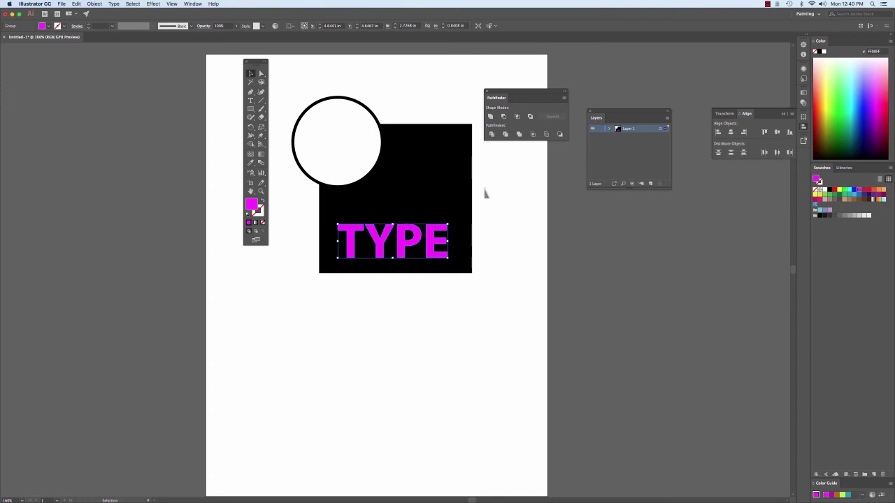
click(411, 155)
click(304, 128)
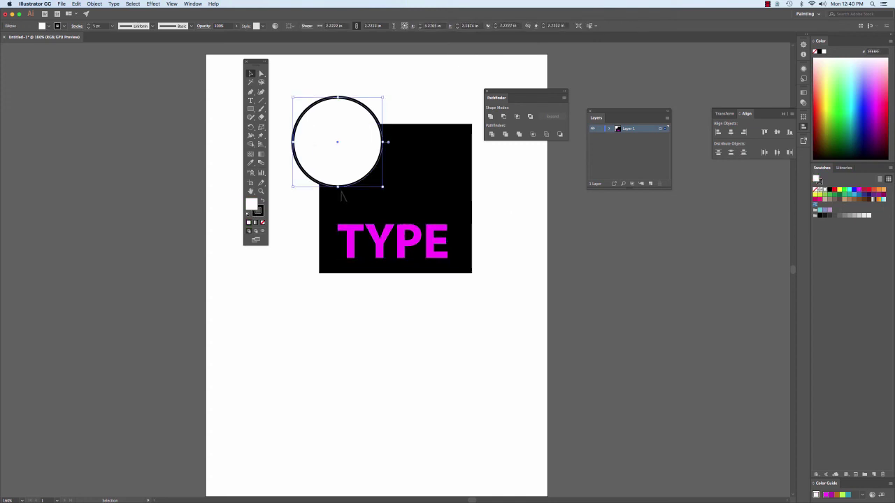
click(392, 252)
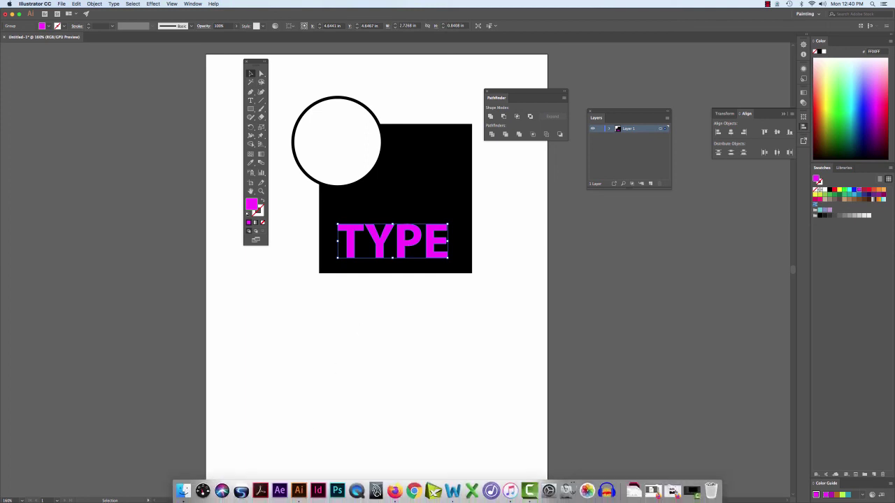
click(179, 350)
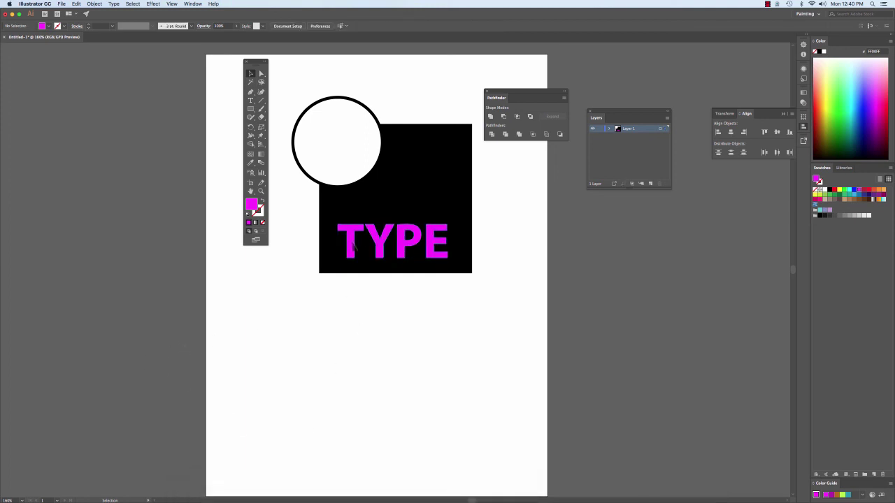
drag(353, 246, 357, 278)
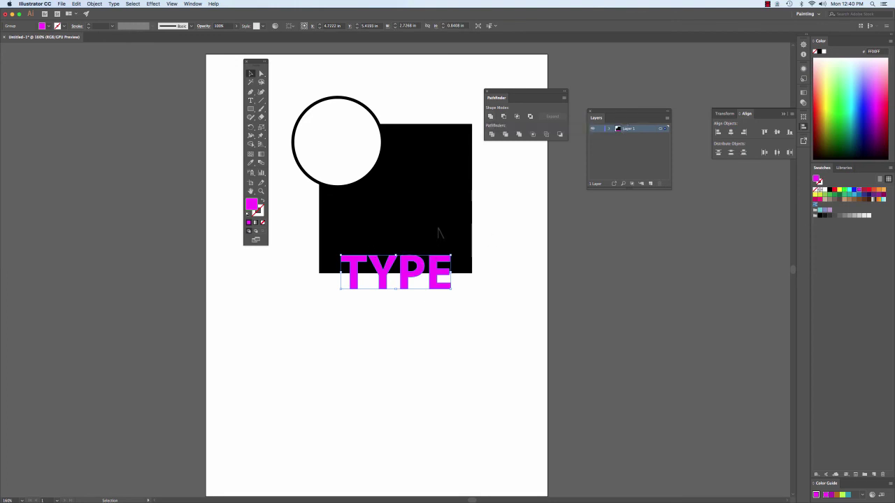
Combine the square and TYPE into one shape with Pathfinder, then undo it.
shift+click(441, 232)
click(491, 135)
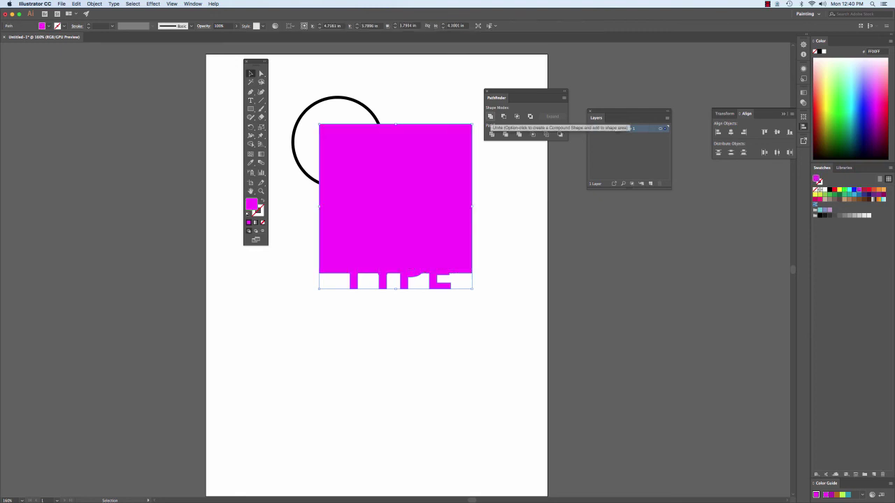
key(ctrl+z)
click(498, 219)
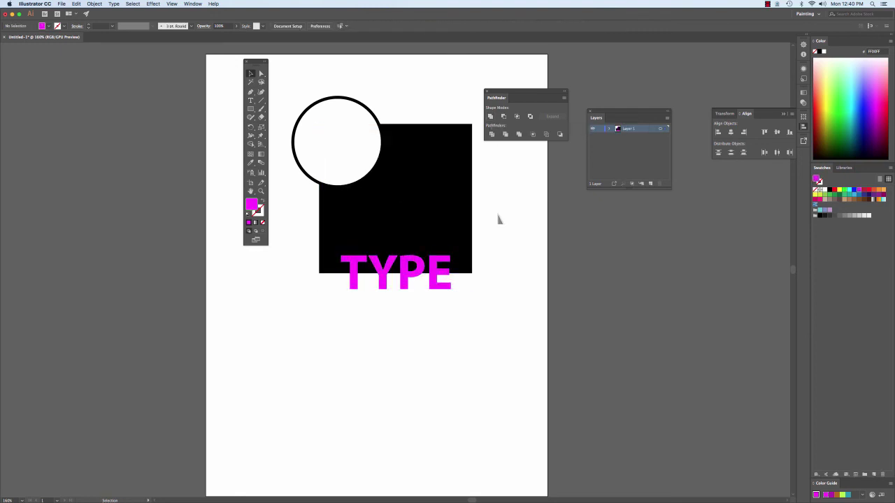